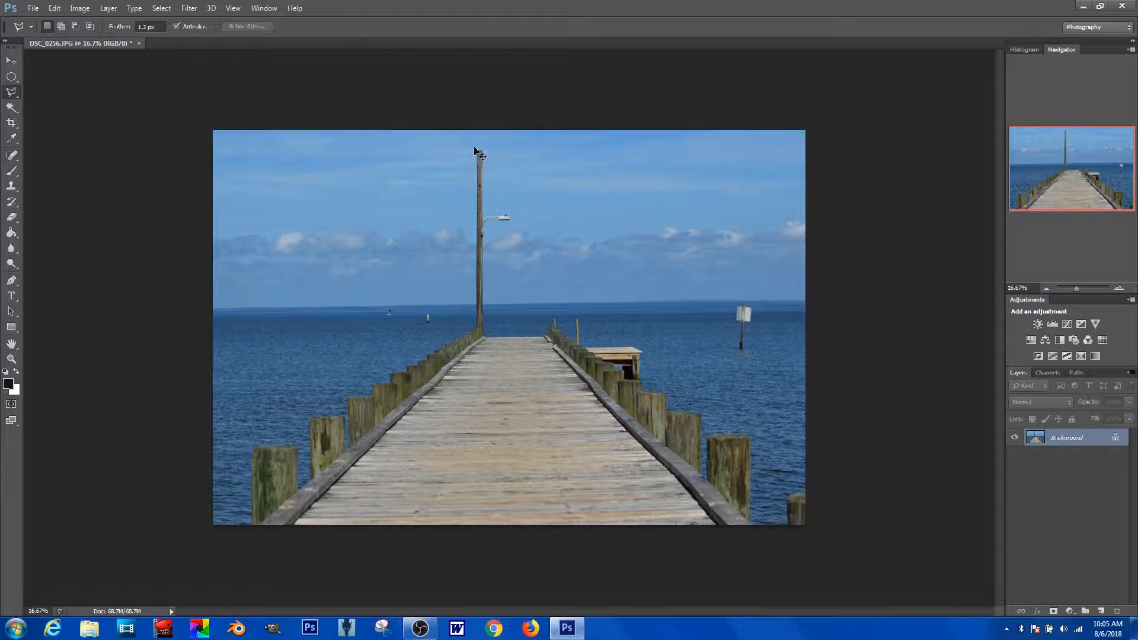
Outline the tall lamp pole and its light arm with a closed Polygonal Lasso selection, down to the pier's end.
{"action": "key", "text": "ctrl+equal"}
{"action": "left_click_drag", "start_coordinate": [477, 142], "coordinate": [499, 286]}
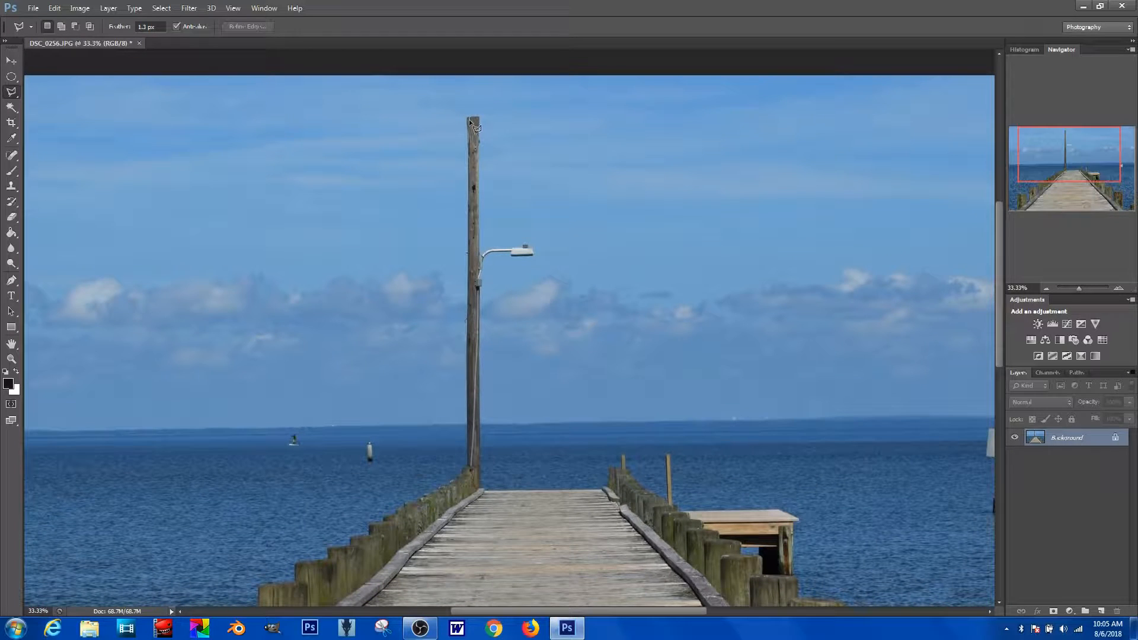
{"action": "left_click", "coordinate": [456, 110]}
{"action": "left_click", "coordinate": [495, 108]}
{"action": "left_click", "coordinate": [488, 247]}
{"action": "left_click", "coordinate": [512, 248]}
{"action": "left_click", "coordinate": [525, 242]}
{"action": "left_click", "coordinate": [536, 250]}
{"action": "left_click", "coordinate": [533, 264]}
{"action": "left_click", "coordinate": [488, 265]}
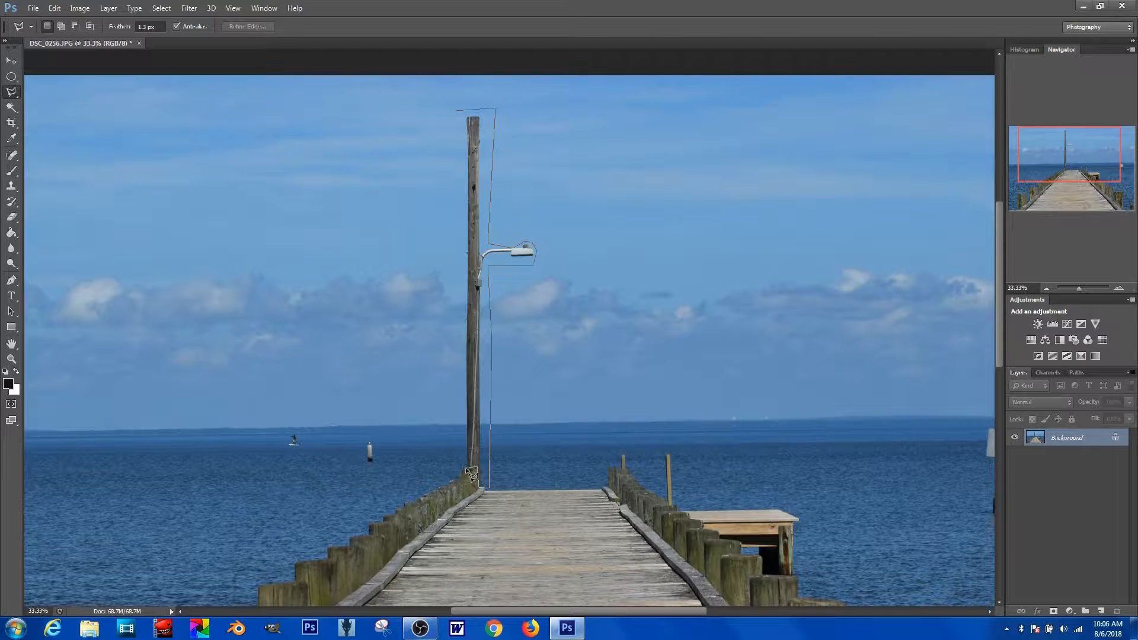
{"action": "left_click", "coordinate": [458, 112]}
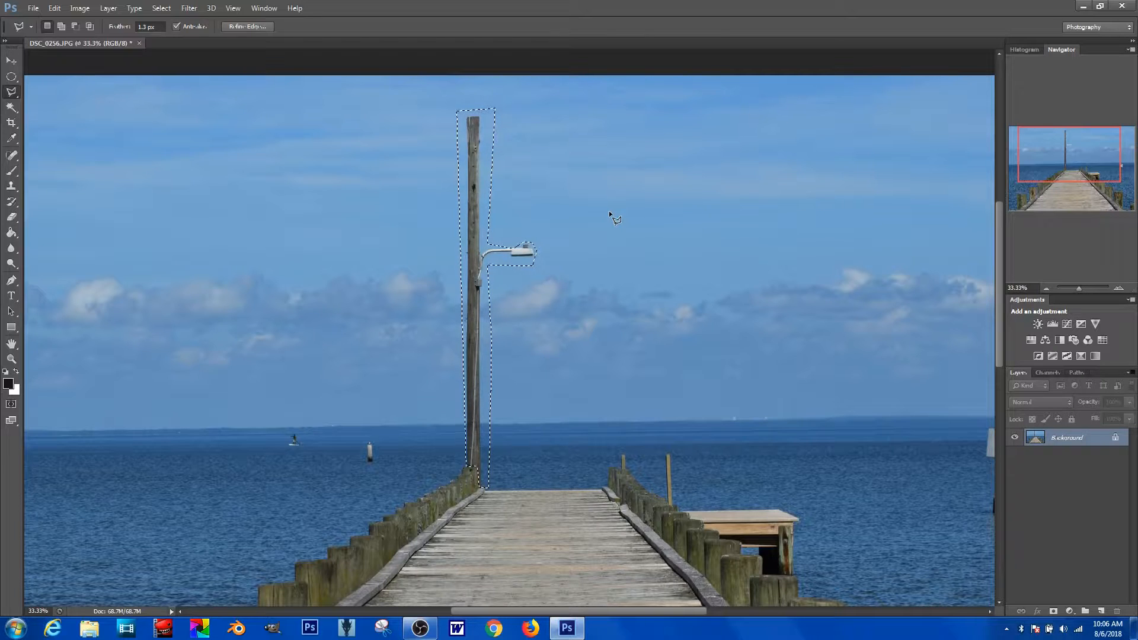
Remove the selected lamp pole with a Content-Aware fill in Normal mode at 100% opacity, and clear the selection.
{"action": "key", "text": "shift+F5"}
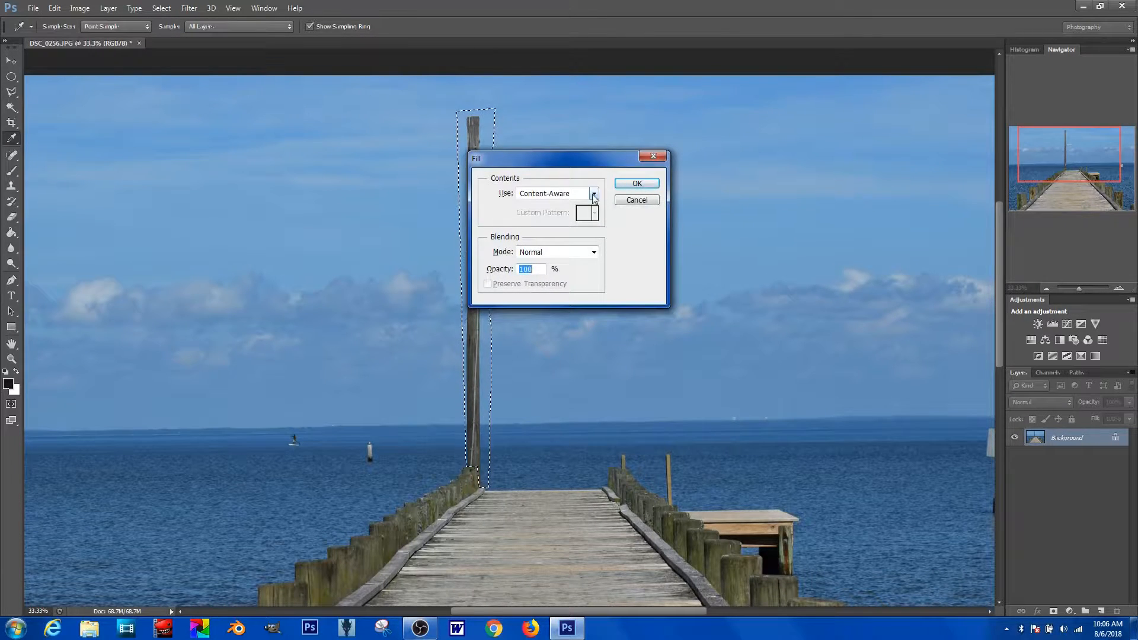
{"action": "left_click", "coordinate": [587, 195]}
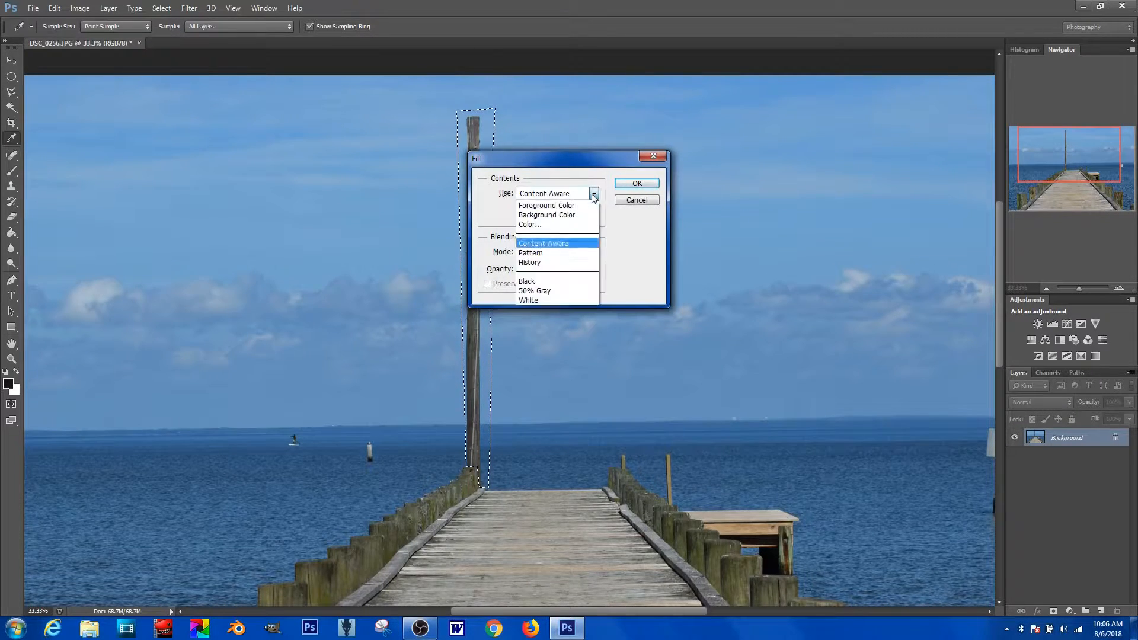
{"action": "left_click", "coordinate": [592, 193]}
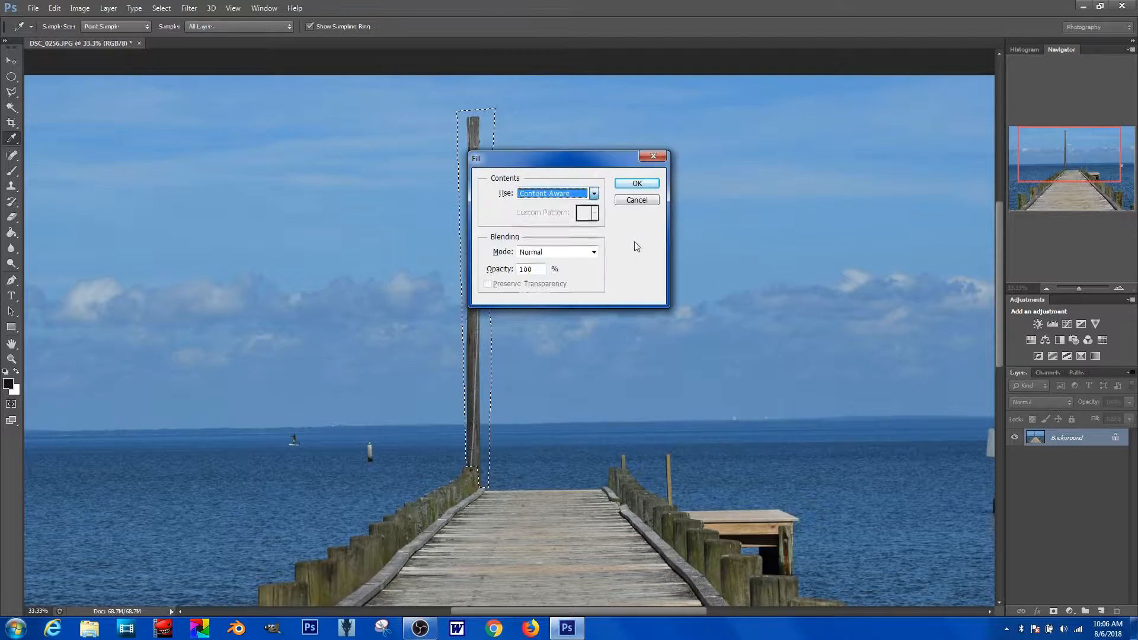
{"action": "left_click", "coordinate": [643, 184]}
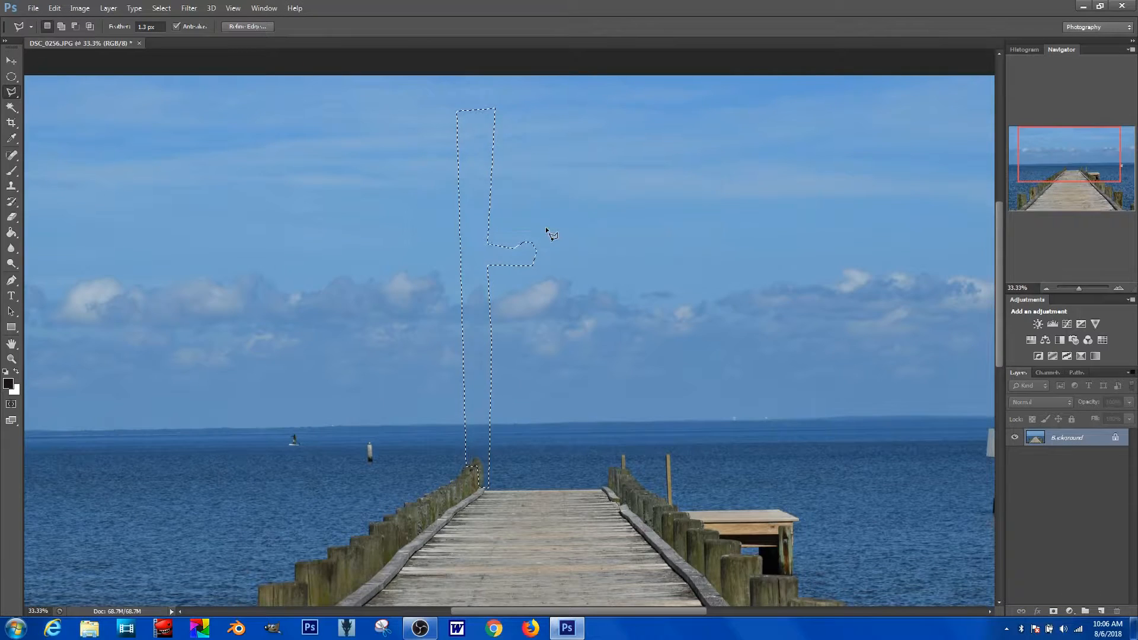
{"action": "double_click", "coordinate": [545, 227]}
{"action": "key", "text": "ctrl+d"}
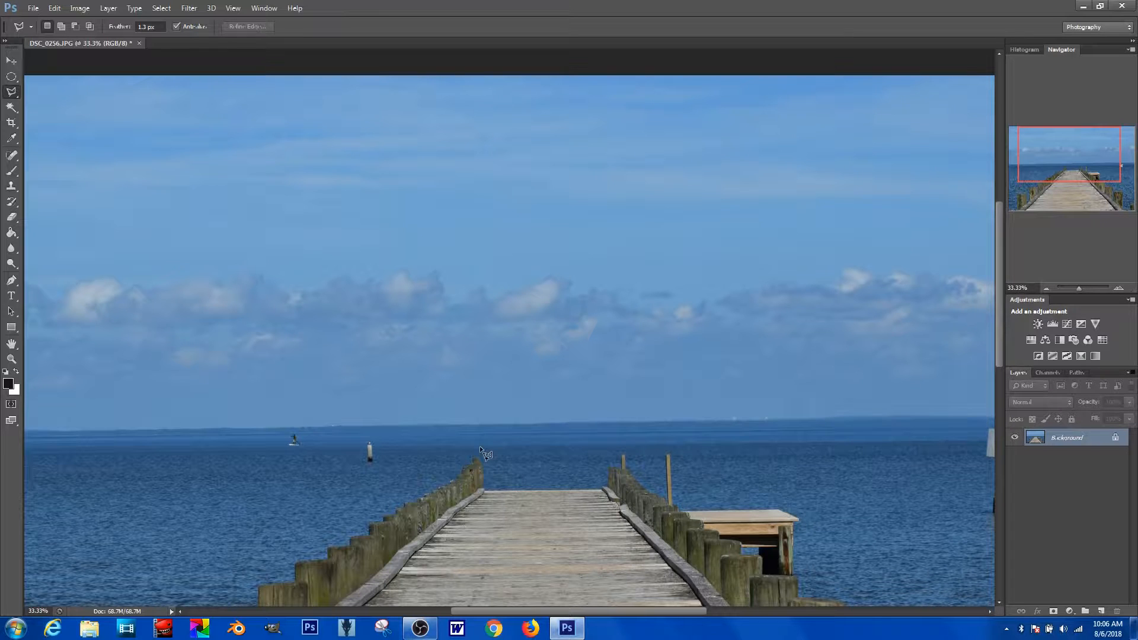
Select the leftover pole edge beside the last post of the pier's left railing and fill it with Content-Aware.
{"action": "key", "text": "ctrl+plus"}
{"action": "left_click_drag", "start_coordinate": [461, 368], "coordinate": [453, 133]}
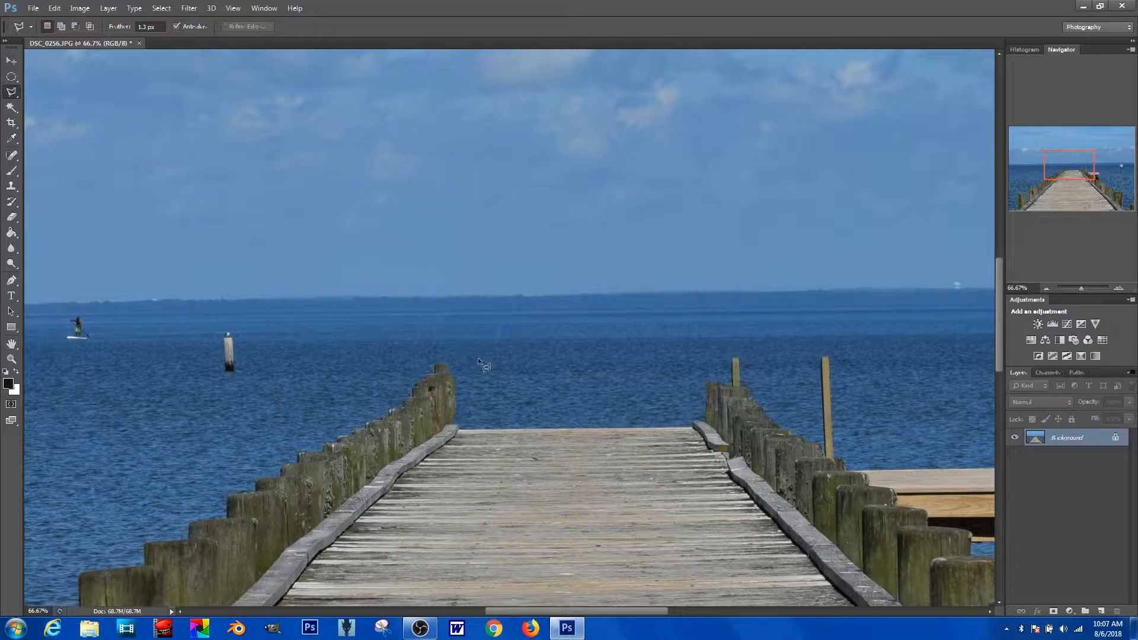
{"action": "left_click", "coordinate": [434, 363]}
{"action": "left_click", "coordinate": [465, 420]}
{"action": "left_click", "coordinate": [446, 424]}
{"action": "left_click", "coordinate": [433, 362]}
{"action": "key", "text": "i"}
{"action": "key", "text": "shift+F5"}
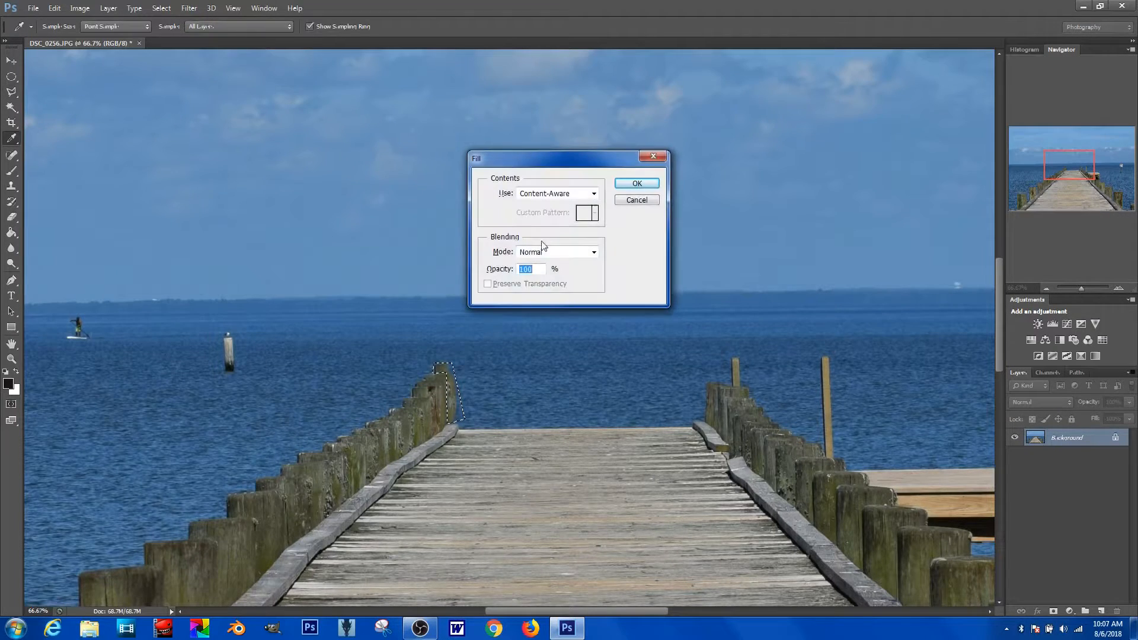
{"action": "left_click", "coordinate": [635, 184]}
{"action": "key", "text": "l"}
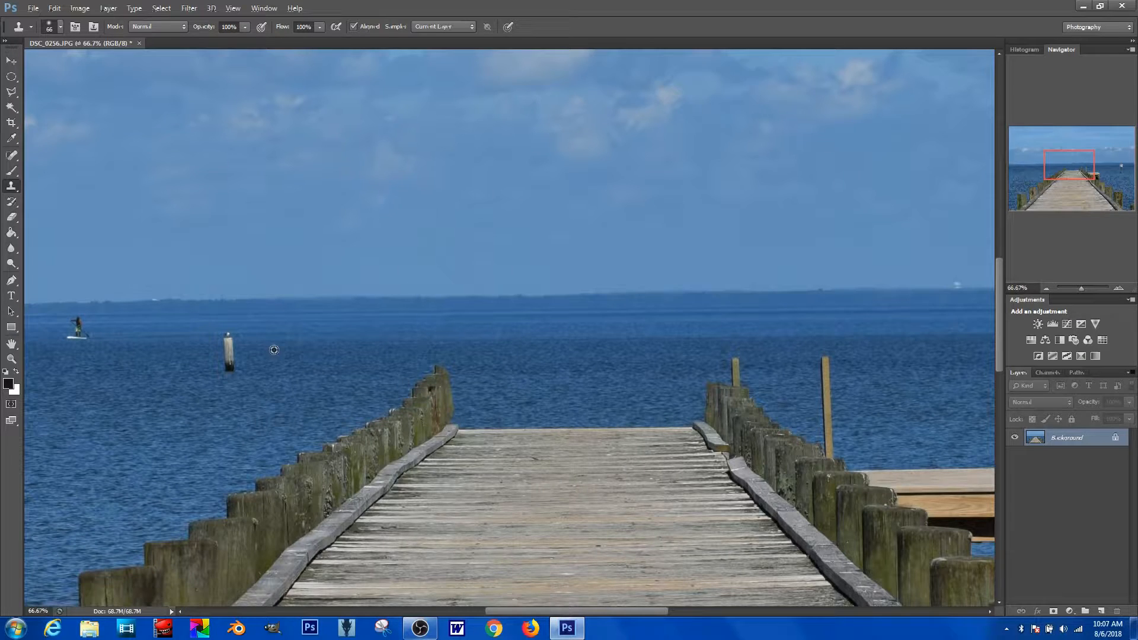
Remove the small marker post from the water left of the pier by cloning nearby water over it.
{"action": "left_click", "coordinate": [274, 349], "text": "alt"}
{"action": "left_click_drag", "start_coordinate": [224, 360], "coordinate": [231, 370]}
{"action": "left_click_drag", "start_coordinate": [226, 346], "coordinate": [227, 343]}
{"action": "left_click_drag", "start_coordinate": [259, 345], "coordinate": [256, 353]}
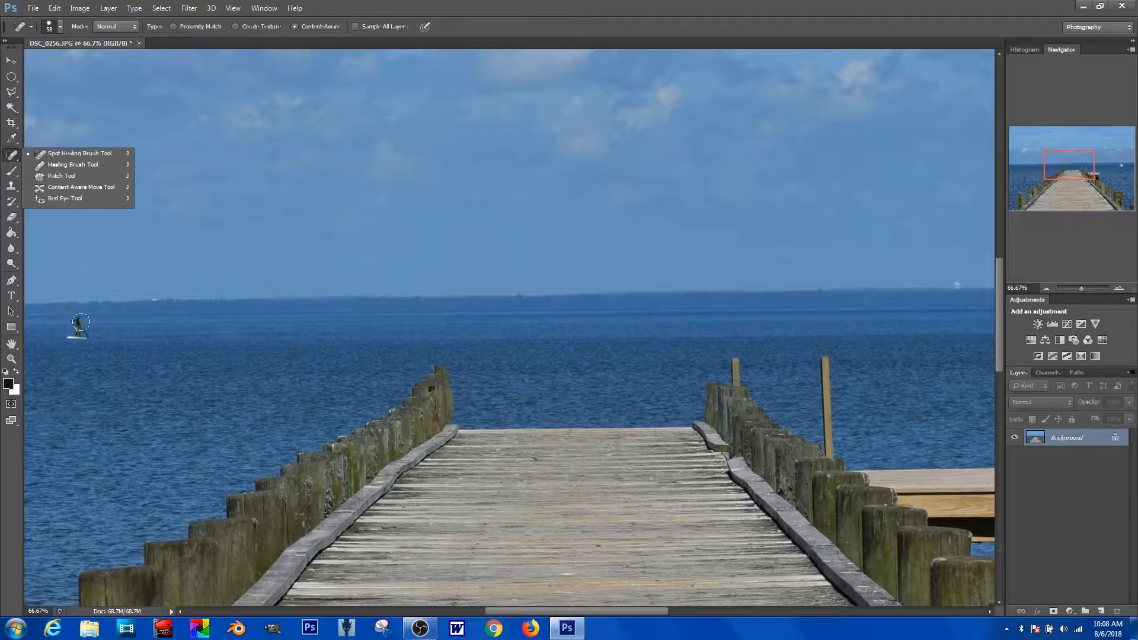
Remove the paddleboarder near the horizon with the Spot Healing Brush set to Content-Aware.
{"action": "key", "text": "ctrl+plus"}
{"action": "key", "text": "ctrl+plus"}
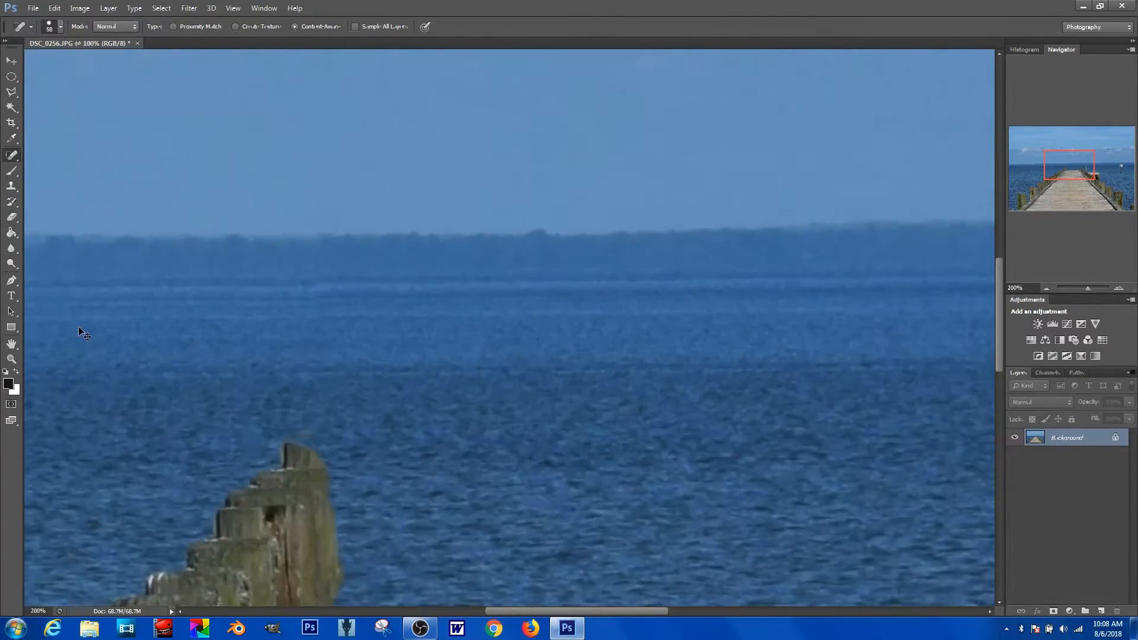
{"action": "left_click_drag", "start_coordinate": [96, 336], "coordinate": [871, 299]}
{"action": "left_click_drag", "start_coordinate": [201, 325], "coordinate": [977, 307]}
{"action": "left_click_drag", "start_coordinate": [481, 291], "coordinate": [297, 310]}
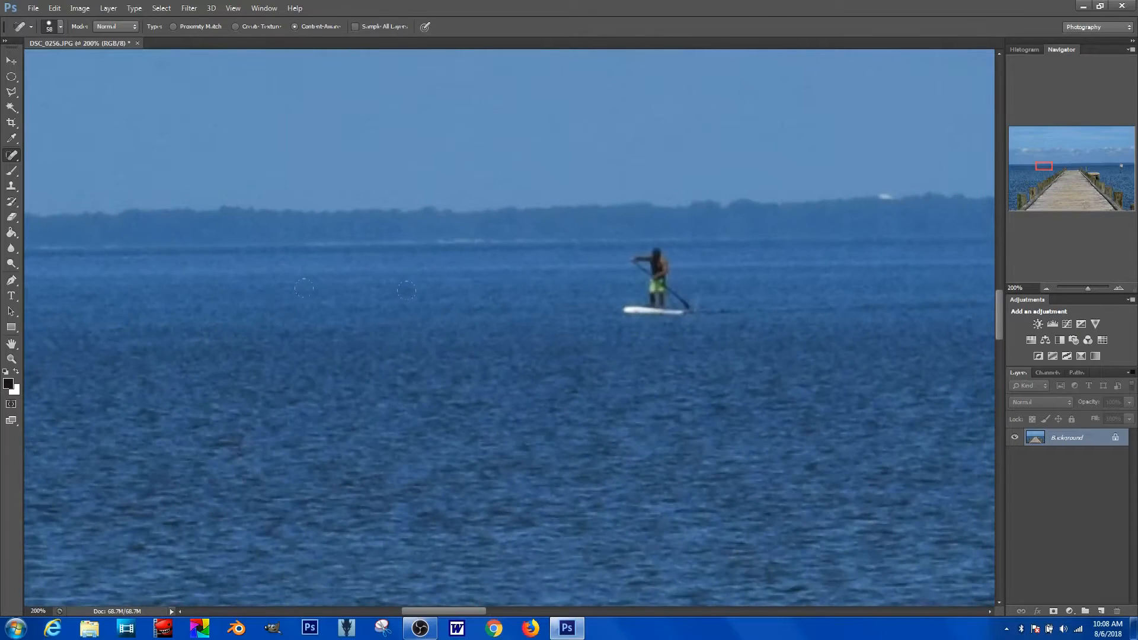
{"action": "left_click_drag", "start_coordinate": [609, 275], "coordinate": [652, 270]}
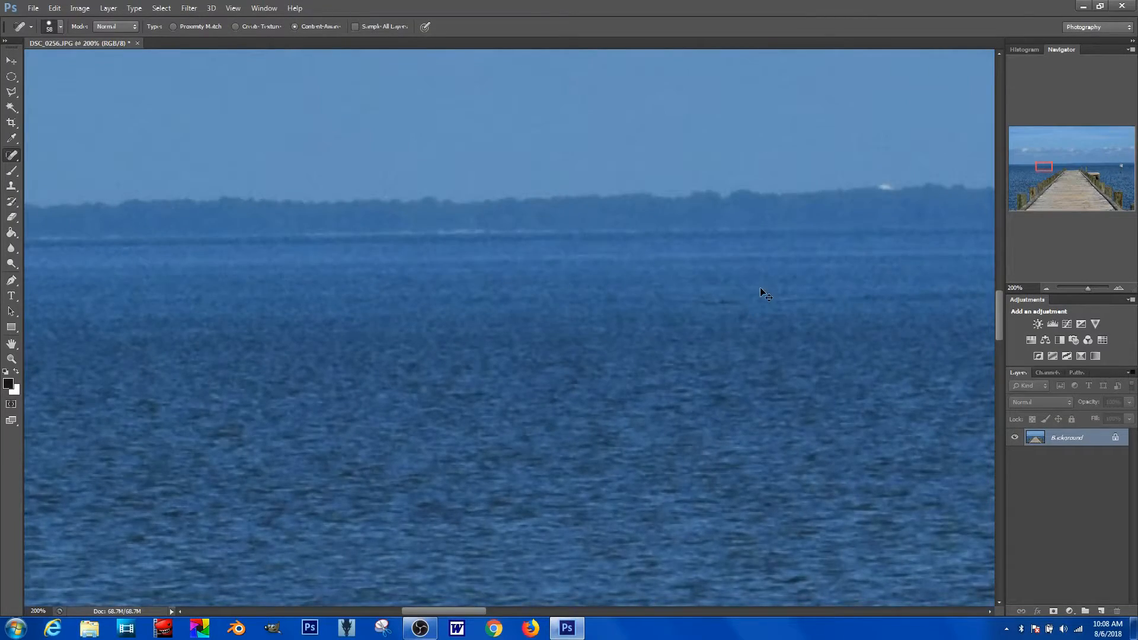
Enlarge the Spot Healing Brush and paint out the signpost and its white boards in the water right of the pier.
{"action": "key", "text": "ctrl+minus"}
{"action": "key", "text": "ctrl+minus"}
{"action": "left_click_drag", "start_coordinate": [758, 287], "coordinate": [464, 262]}
{"action": "left_click_drag", "start_coordinate": [737, 263], "coordinate": [444, 206]}
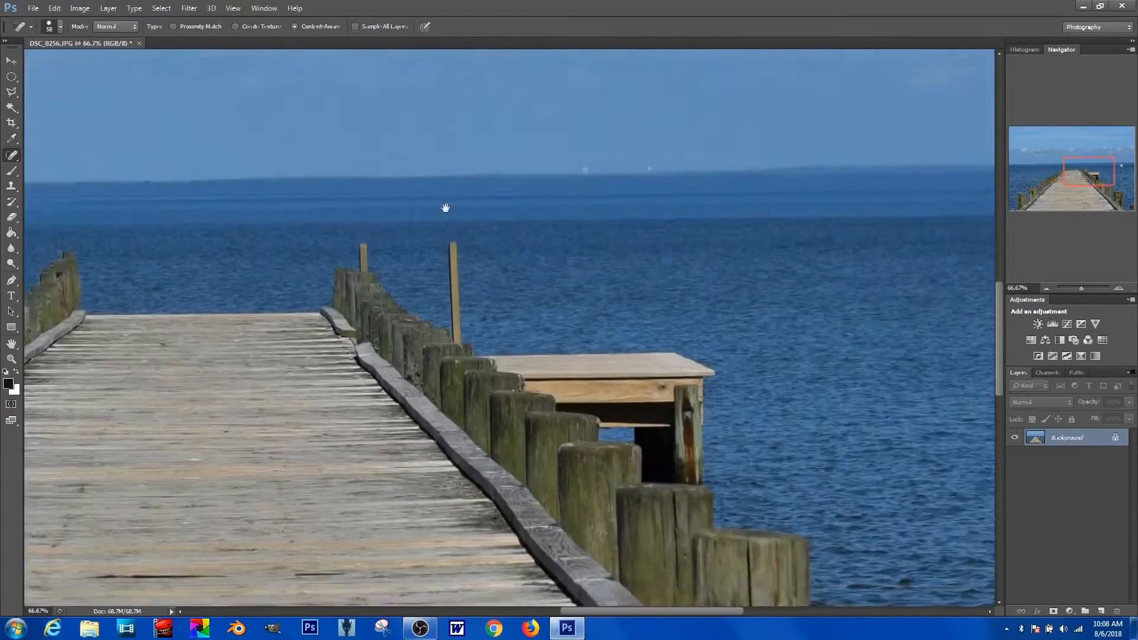
{"action": "mouse_move", "coordinate": [553, 231]}
{"action": "left_mouse_down"}
{"action": "mouse_move", "coordinate": [346, 227]}
{"action": "mouse_move", "coordinate": [414, 229]}
{"action": "left_mouse_up"}
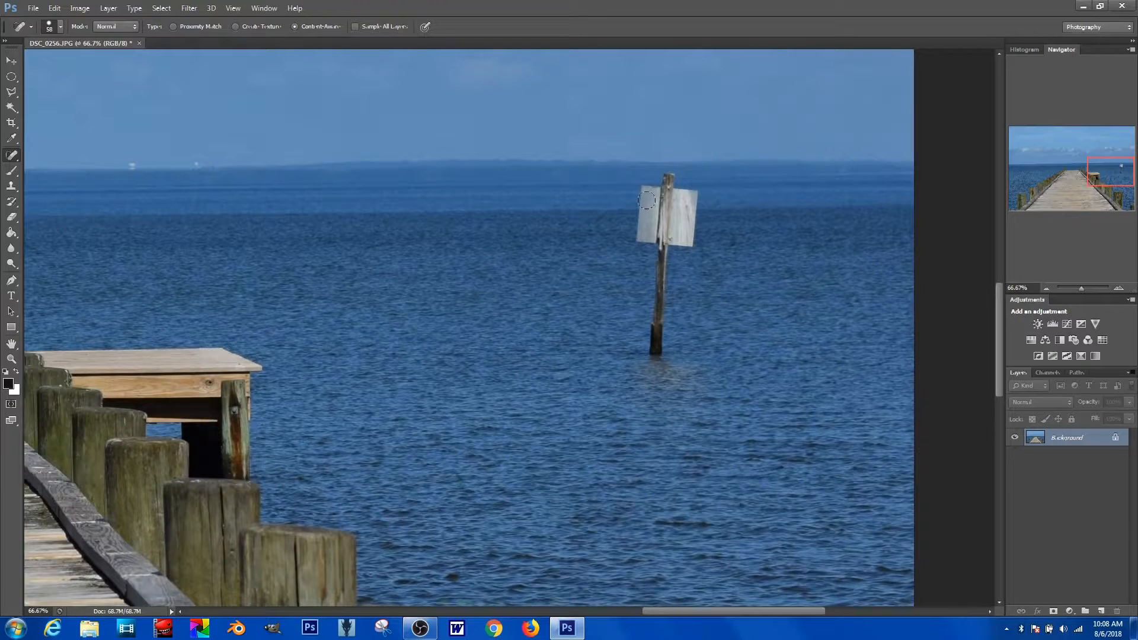
{"action": "left_click", "coordinate": [59, 28]}
{"action": "left_click_drag", "start_coordinate": [51, 60], "coordinate": [62, 61]}
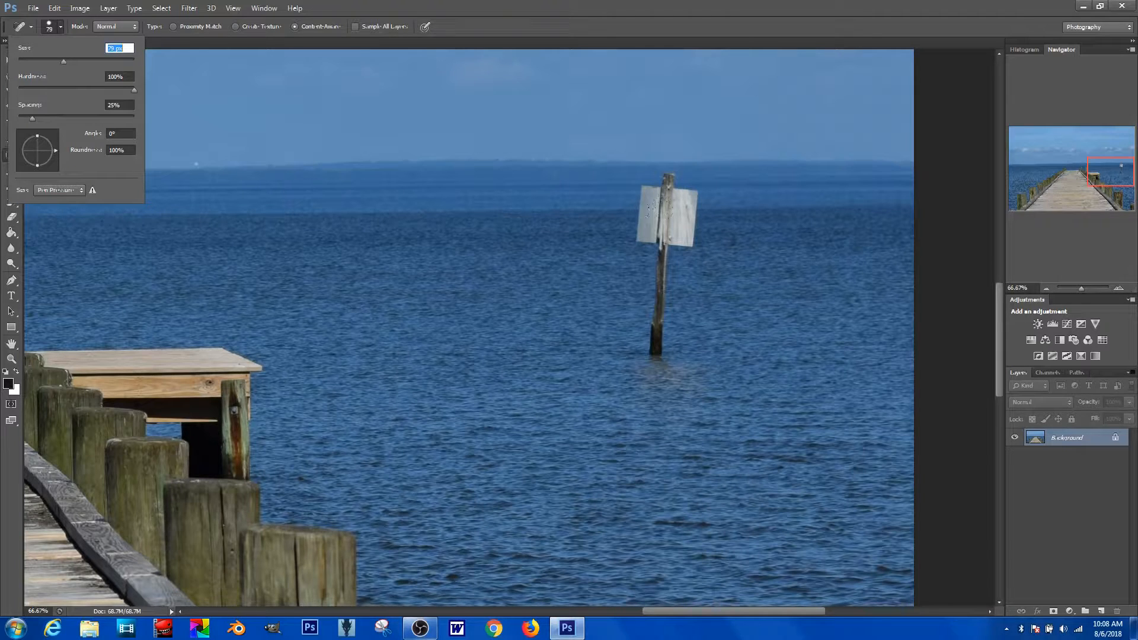
{"action": "mouse_move", "coordinate": [646, 348]}
{"action": "left_mouse_down"}
{"action": "mouse_move", "coordinate": [651, 255]}
{"action": "mouse_move", "coordinate": [668, 329]}
{"action": "mouse_move", "coordinate": [647, 344]}
{"action": "left_mouse_up"}
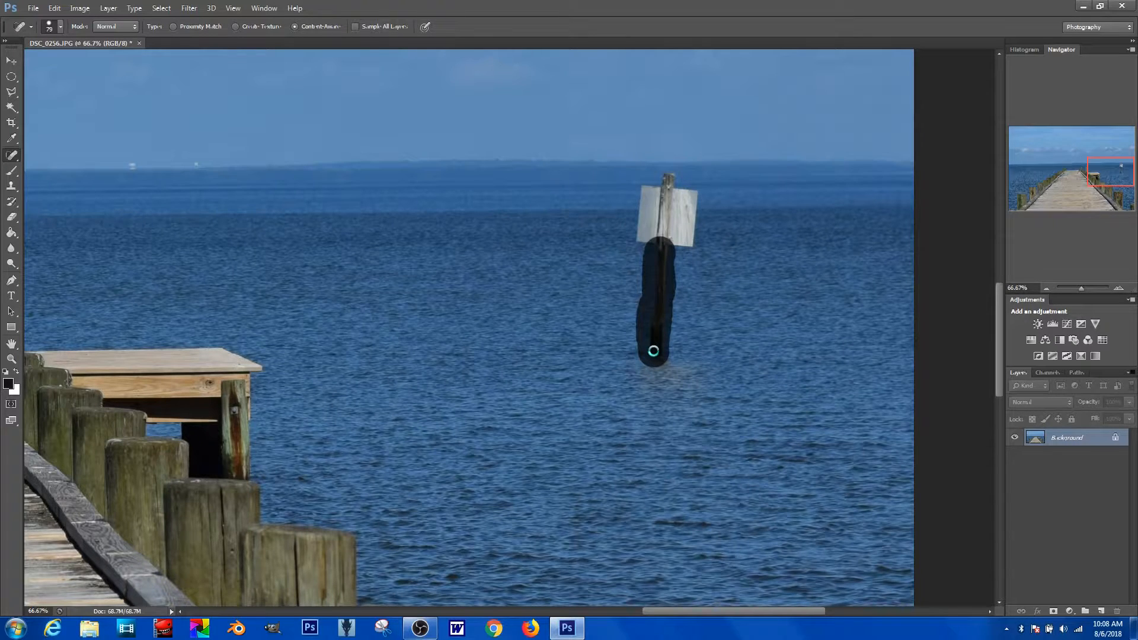
{"action": "mouse_move", "coordinate": [653, 240]}
{"action": "left_mouse_down"}
{"action": "mouse_move", "coordinate": [640, 251]}
{"action": "mouse_move", "coordinate": [698, 251]}
{"action": "mouse_move", "coordinate": [693, 230]}
{"action": "mouse_move", "coordinate": [632, 230]}
{"action": "mouse_move", "coordinate": [702, 207]}
{"action": "mouse_move", "coordinate": [625, 204]}
{"action": "mouse_move", "coordinate": [711, 196]}
{"action": "mouse_move", "coordinate": [634, 193]}
{"action": "mouse_move", "coordinate": [663, 180]}
{"action": "mouse_move", "coordinate": [651, 177]}
{"action": "left_mouse_up"}
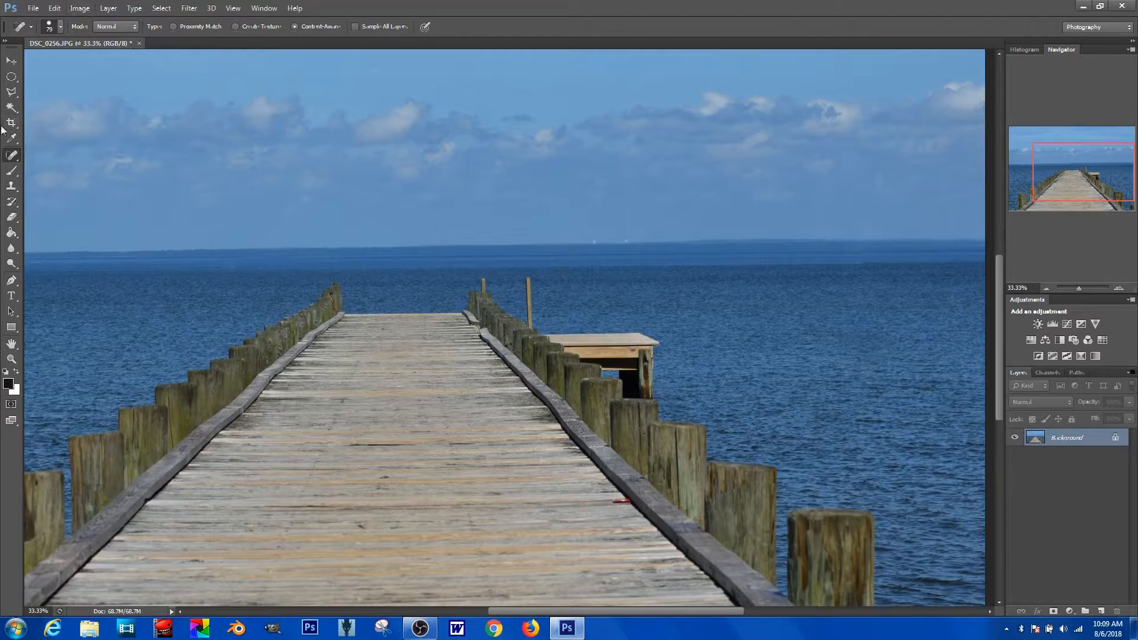
Select the wooden platform behind the right-hand posts with the Polygonal Lasso and replace it using a Content-Aware fill.
{"action": "left_click", "coordinate": [18, 92]}
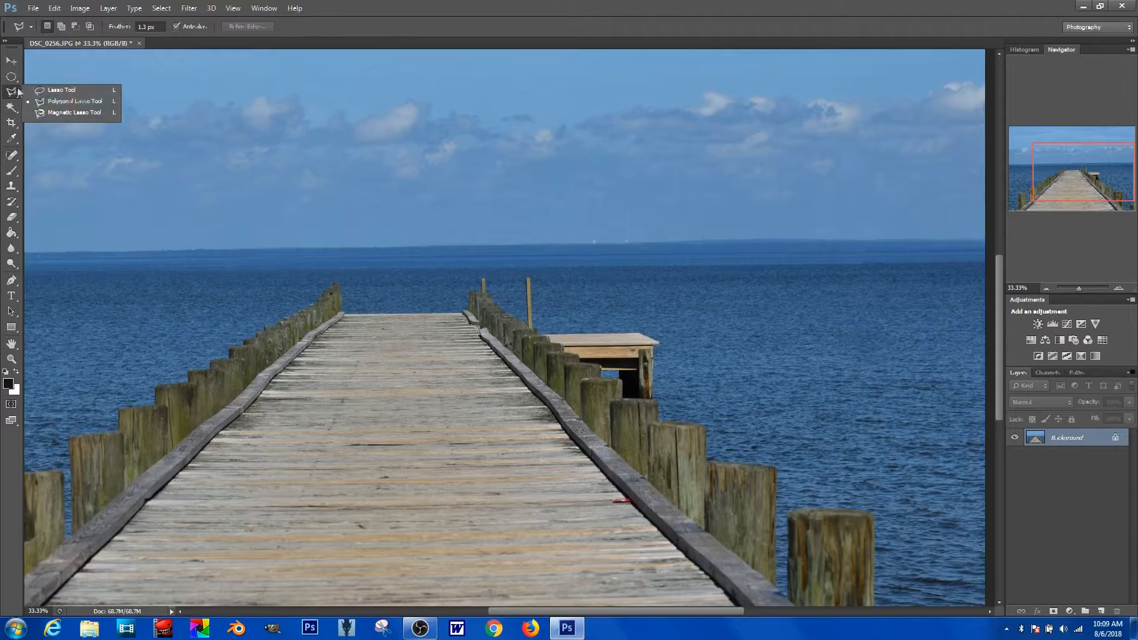
{"action": "left_click", "coordinate": [105, 101]}
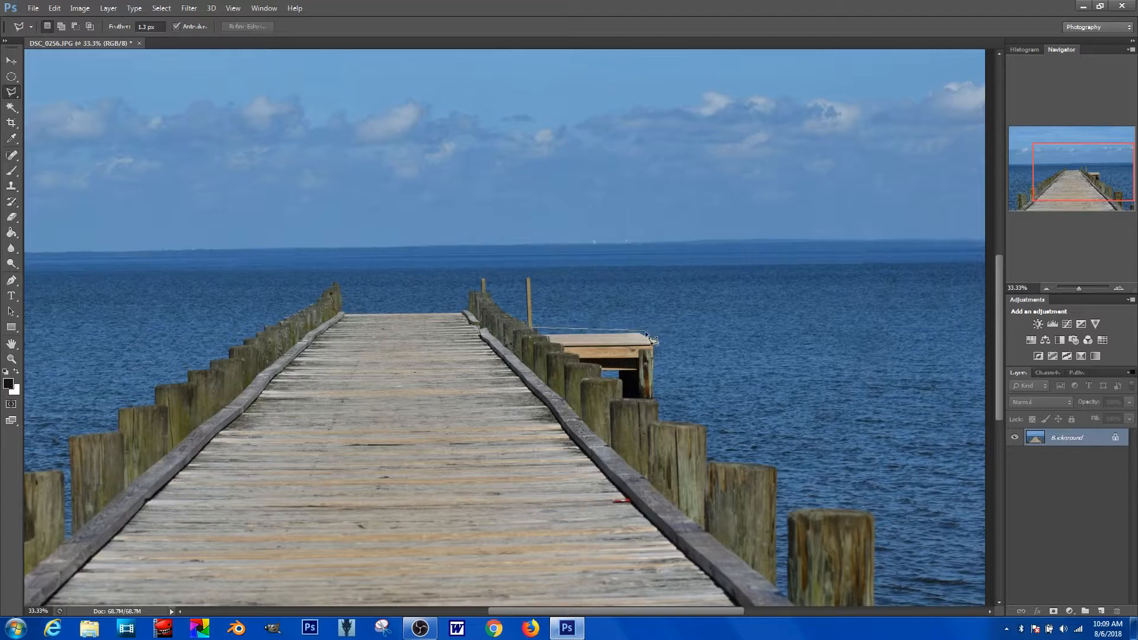
{"action": "left_click", "coordinate": [660, 399]}
{"action": "left_click", "coordinate": [624, 398]}
{"action": "left_click", "coordinate": [531, 328]}
{"action": "key", "text": "shift+BackSpace"}
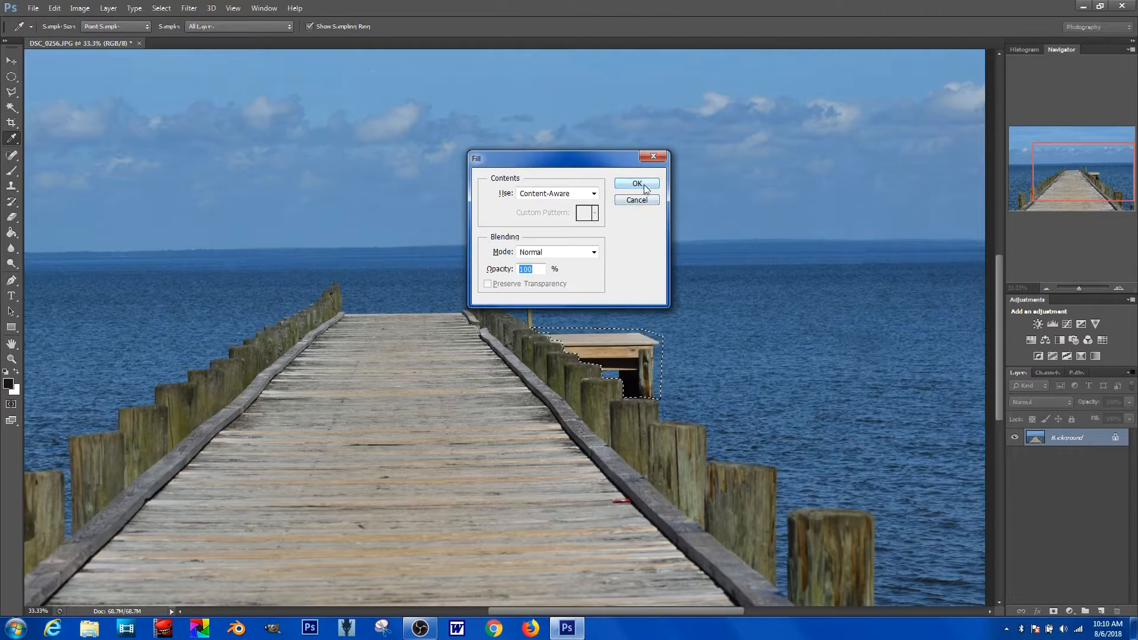
{"action": "left_click", "coordinate": [644, 184]}
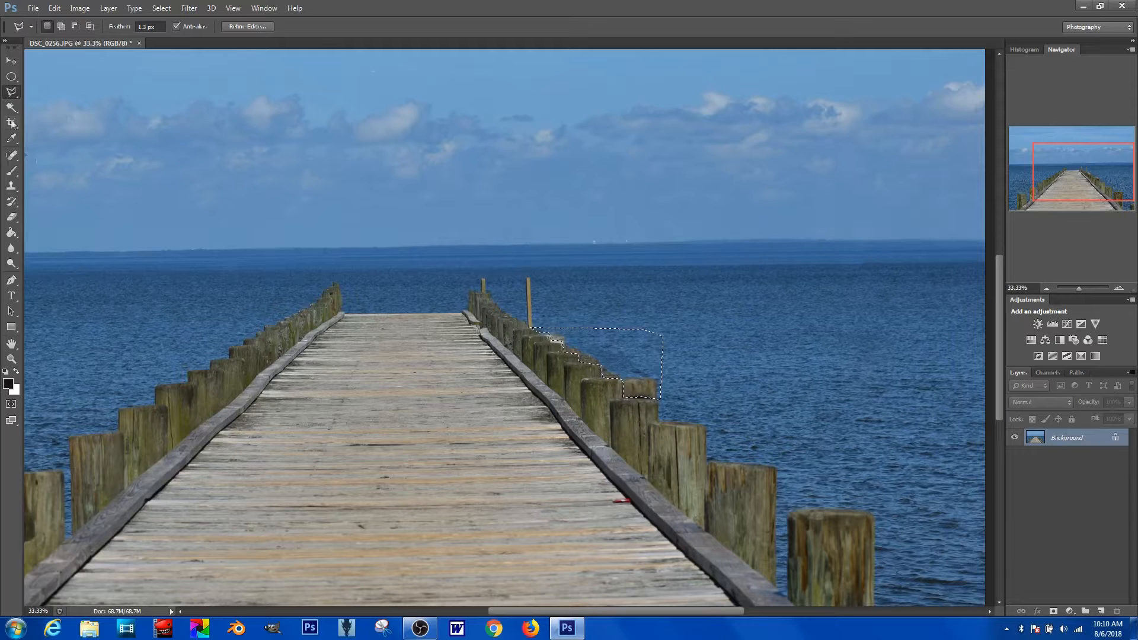
Clear the selection and clone clean water over the platform remnants and stray post fragments behind the right-hand posts.
{"action": "key", "text": "s"}
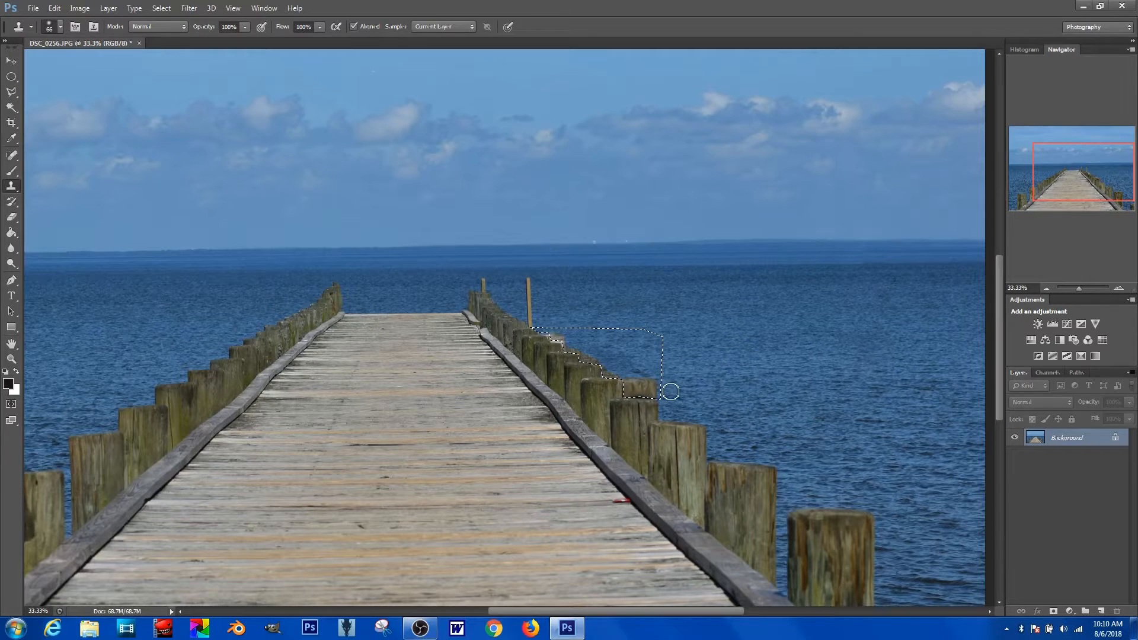
{"action": "key", "text": "ctrl+d"}
{"action": "key", "text": "ctrl+plus"}
{"action": "key", "text": "ctrl+plus"}
{"action": "key", "text": "ctrl+plus"}
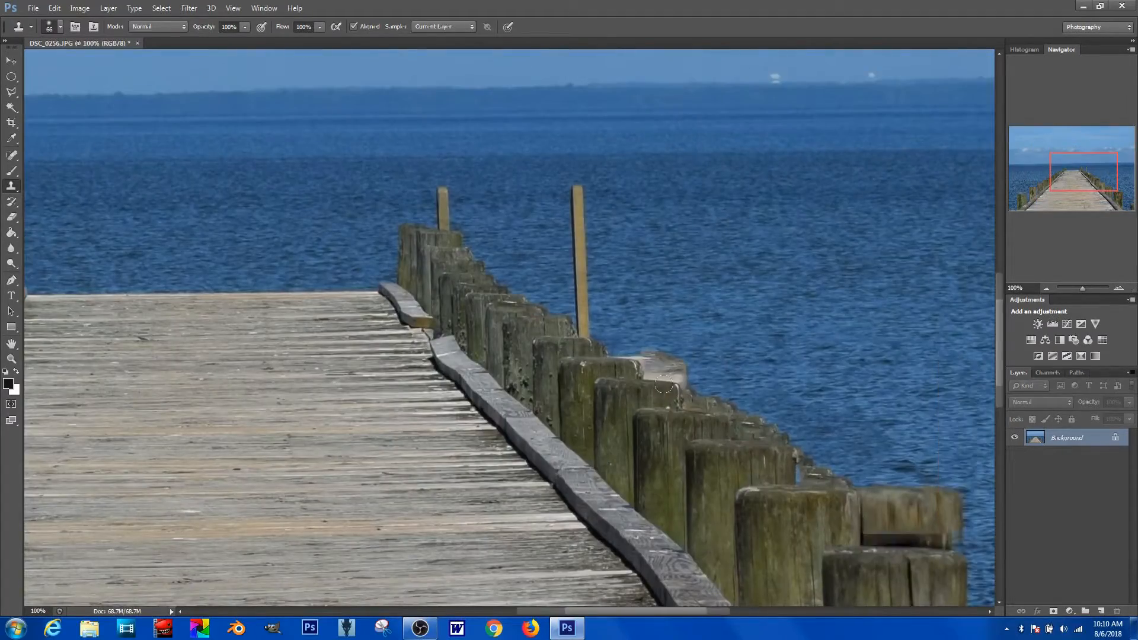
{"action": "mouse_move", "coordinate": [664, 384]}
{"action": "left_mouse_down"}
{"action": "mouse_move", "coordinate": [499, 365]}
{"action": "mouse_move", "coordinate": [365, 260]}
{"action": "mouse_move", "coordinate": [236, 215]}
{"action": "left_mouse_up"}
{"action": "left_click_drag", "start_coordinate": [525, 366], "coordinate": [514, 365]}
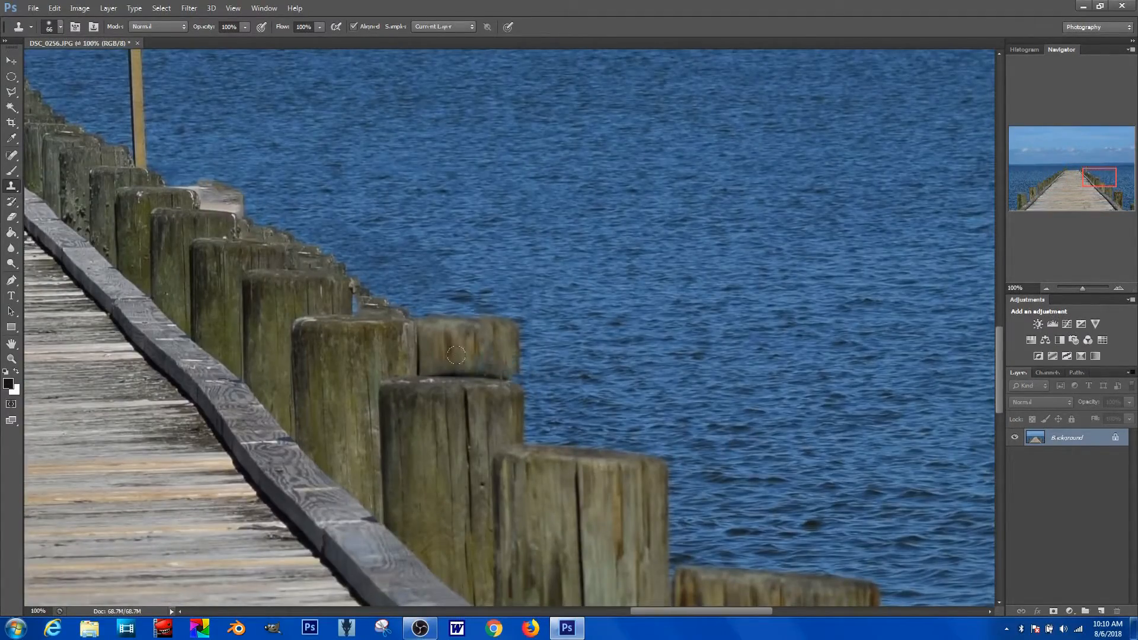
{"action": "left_click_drag", "start_coordinate": [301, 272], "coordinate": [311, 280]}
{"action": "left_click", "coordinate": [624, 252], "text": "alt"}
{"action": "mouse_move", "coordinate": [525, 358]}
{"action": "left_mouse_down"}
{"action": "mouse_move", "coordinate": [494, 309]}
{"action": "mouse_move", "coordinate": [495, 368]}
{"action": "mouse_move", "coordinate": [415, 370]}
{"action": "mouse_move", "coordinate": [464, 317]}
{"action": "mouse_move", "coordinate": [412, 338]}
{"action": "left_mouse_up"}
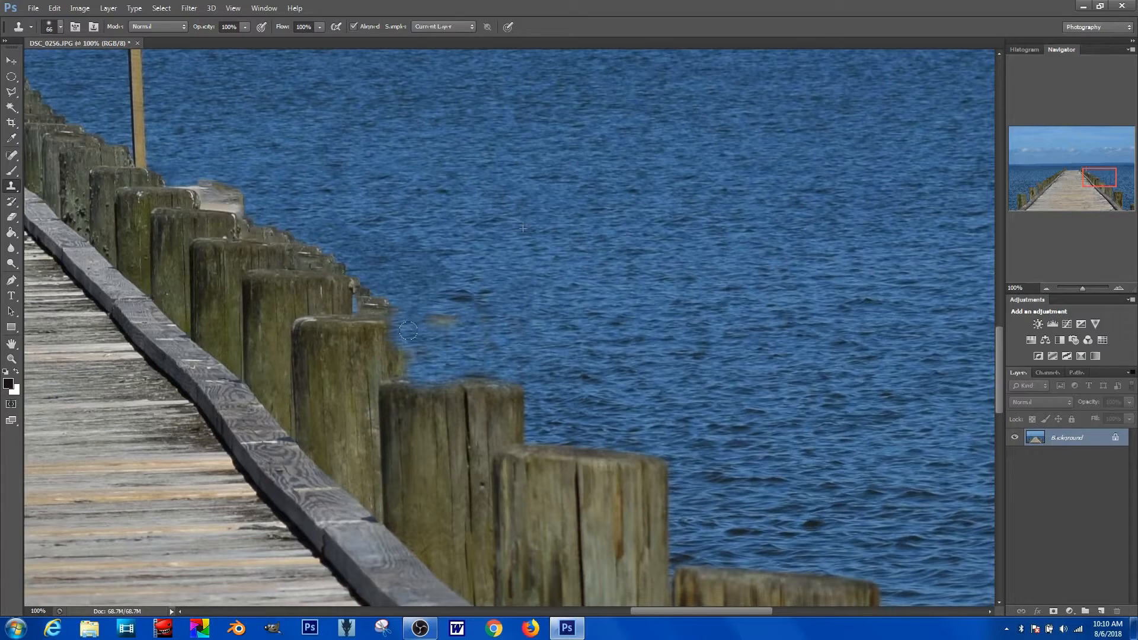
{"action": "key", "text": "ctrl+z"}
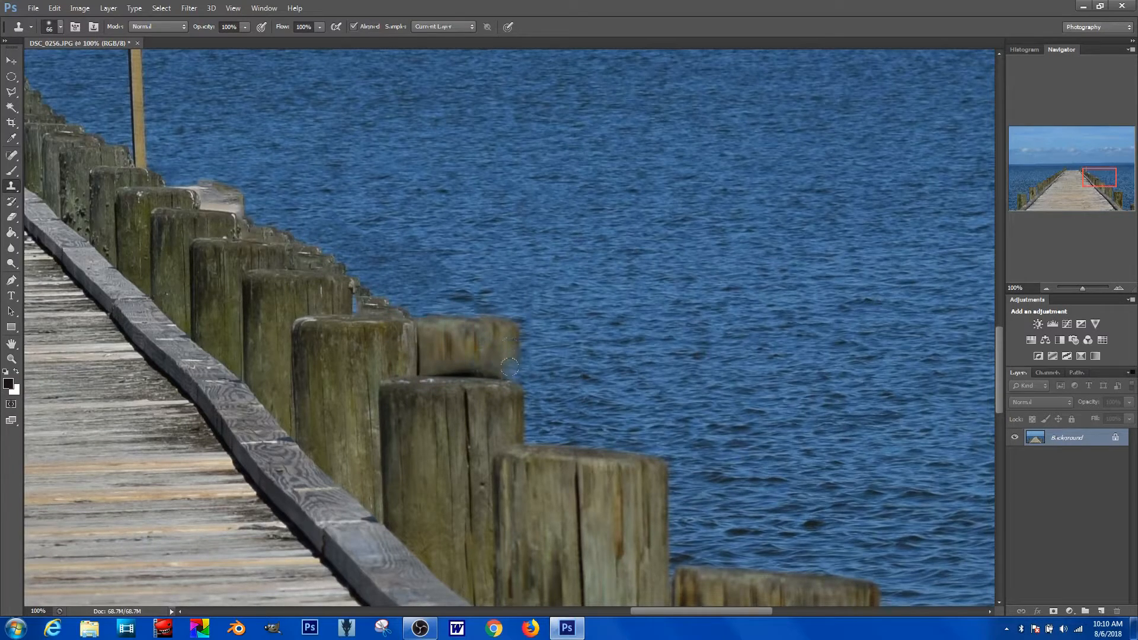
{"action": "mouse_move", "coordinate": [497, 356]}
{"action": "left_mouse_down"}
{"action": "mouse_move", "coordinate": [504, 320]}
{"action": "mouse_move", "coordinate": [501, 358]}
{"action": "mouse_move", "coordinate": [489, 328]}
{"action": "mouse_move", "coordinate": [446, 332]}
{"action": "mouse_move", "coordinate": [433, 304]}
{"action": "mouse_move", "coordinate": [425, 323]}
{"action": "mouse_move", "coordinate": [417, 310]}
{"action": "mouse_move", "coordinate": [425, 360]}
{"action": "mouse_move", "coordinate": [478, 359]}
{"action": "left_mouse_up"}
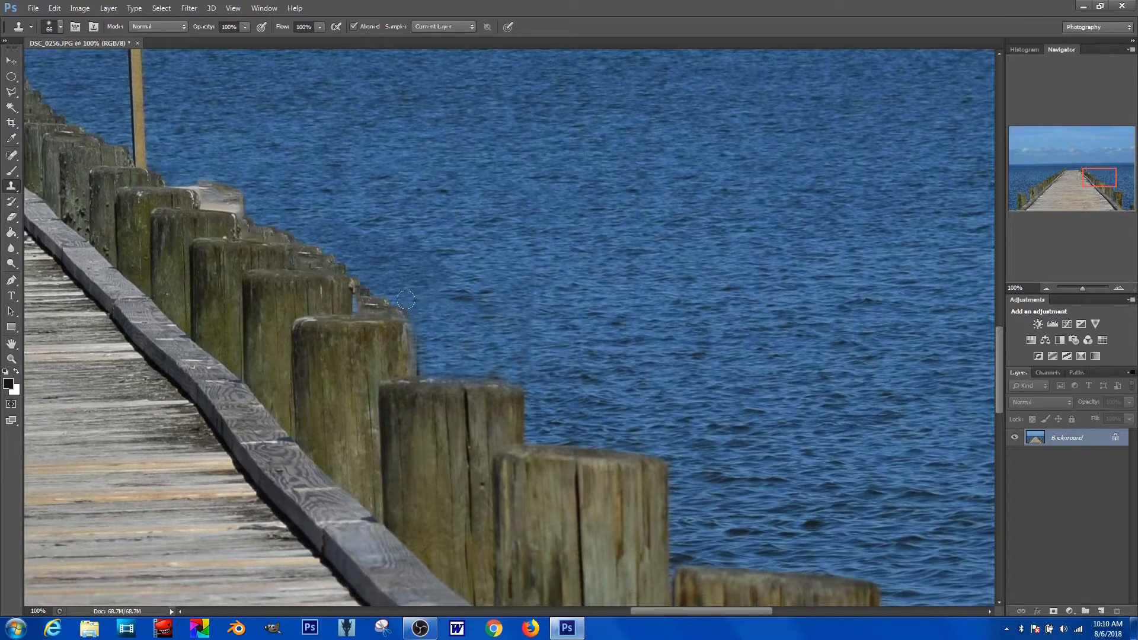
{"action": "mouse_move", "coordinate": [407, 308]}
{"action": "left_mouse_down"}
{"action": "mouse_move", "coordinate": [363, 297]}
{"action": "mouse_move", "coordinate": [341, 259]}
{"action": "mouse_move", "coordinate": [246, 222]}
{"action": "mouse_move", "coordinate": [180, 171]}
{"action": "left_mouse_up"}
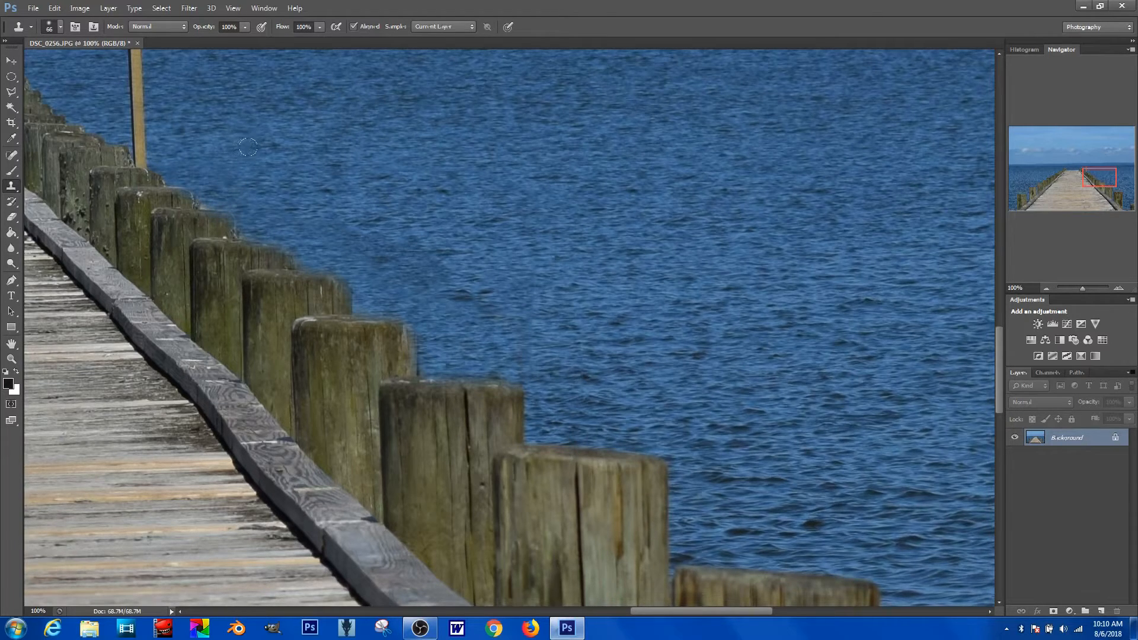
Clone water over the two thin wooden stakes rising above the far end of the right-hand posts.
{"action": "mouse_move", "coordinate": [252, 143]}
{"action": "left_mouse_down"}
{"action": "mouse_move", "coordinate": [322, 172]}
{"action": "mouse_move", "coordinate": [429, 246]}
{"action": "left_mouse_up"}
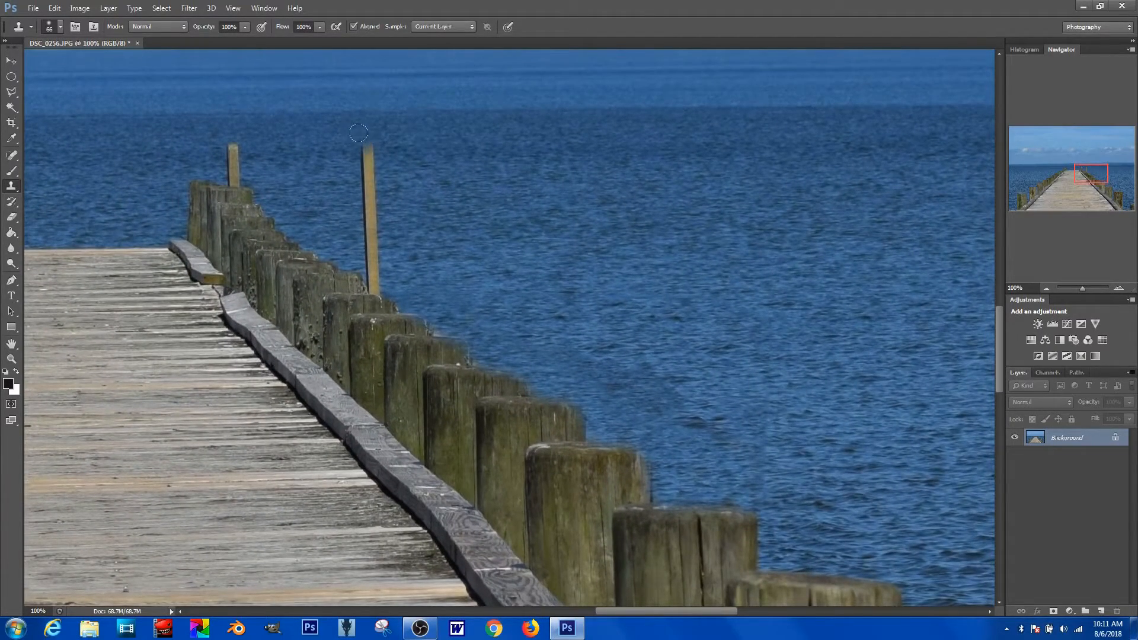
{"action": "left_click_drag", "start_coordinate": [361, 133], "coordinate": [370, 279]}
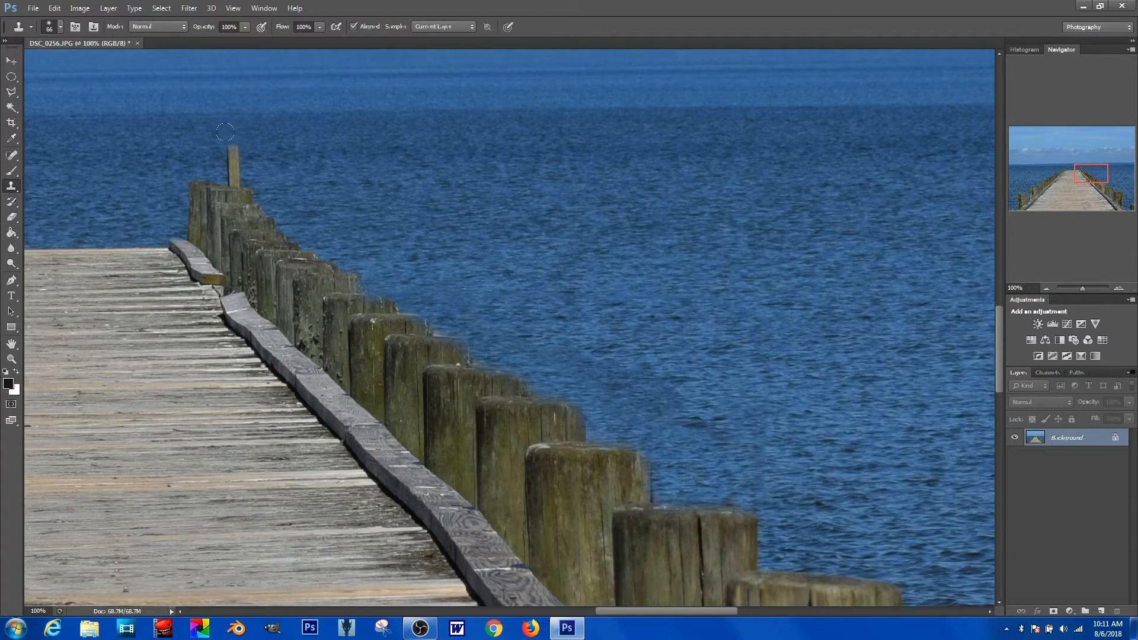
{"action": "left_click_drag", "start_coordinate": [228, 155], "coordinate": [231, 173]}
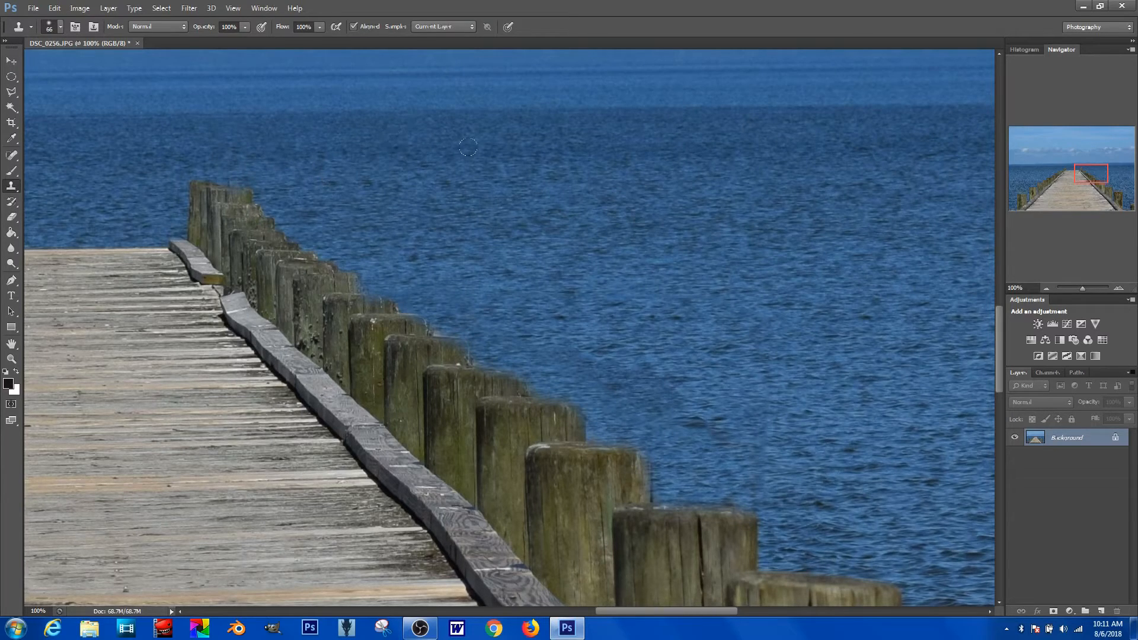
{"action": "key", "text": "ctrl+minus"}
{"action": "key", "text": "ctrl+minus"}
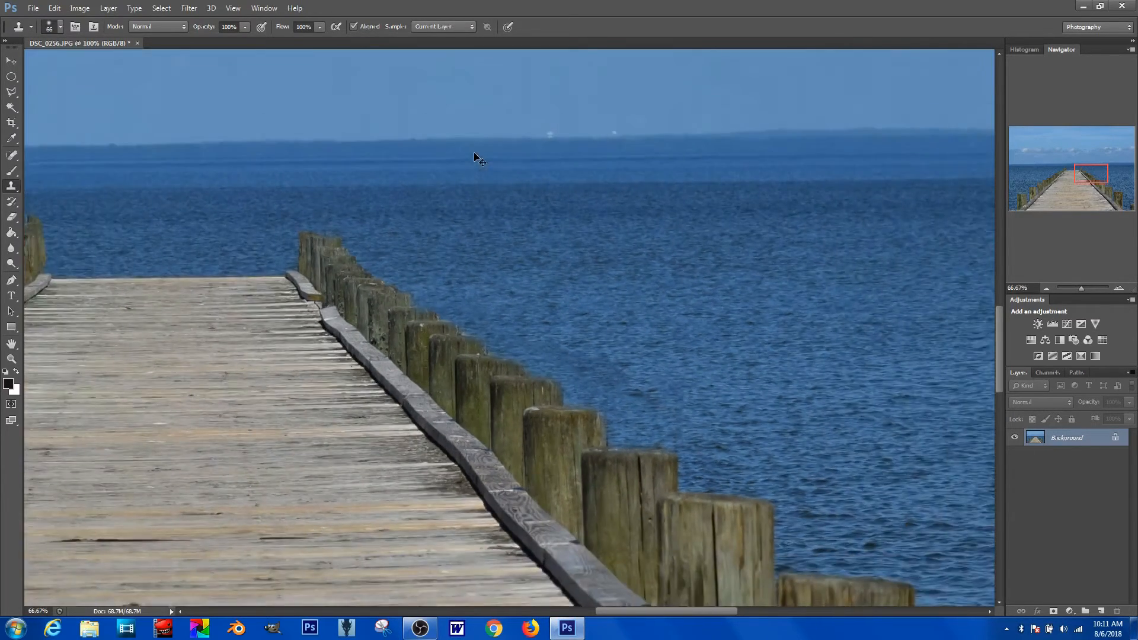
{"action": "key", "text": "ctrl+minus"}
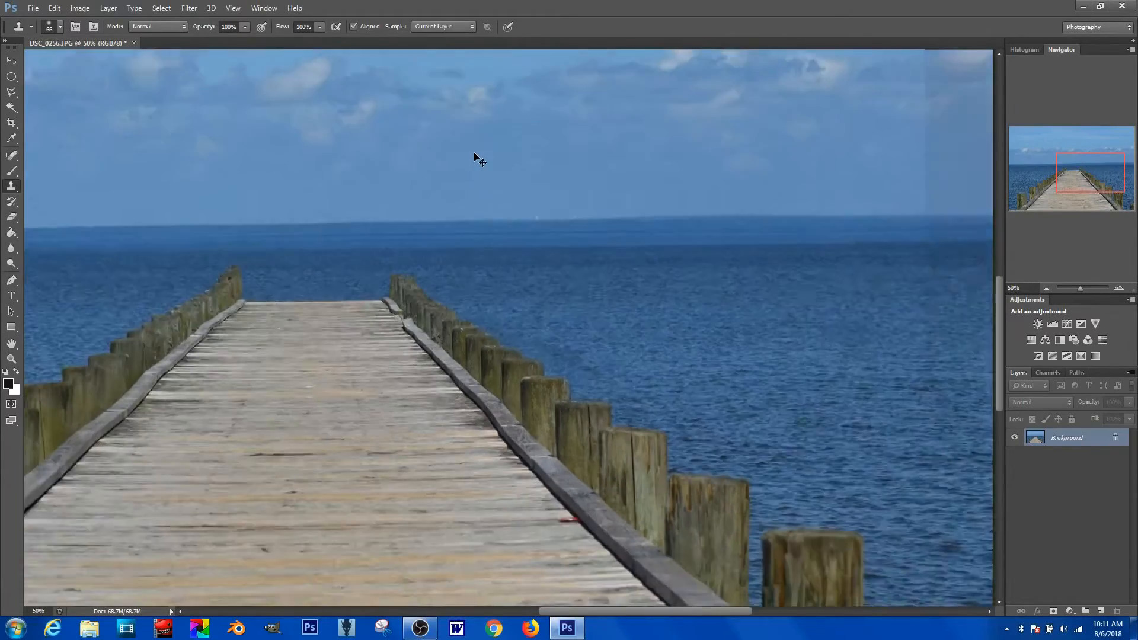
{"action": "left_click_drag", "start_coordinate": [369, 165], "coordinate": [500, 162]}
{"action": "key", "text": "ctrl+minus"}
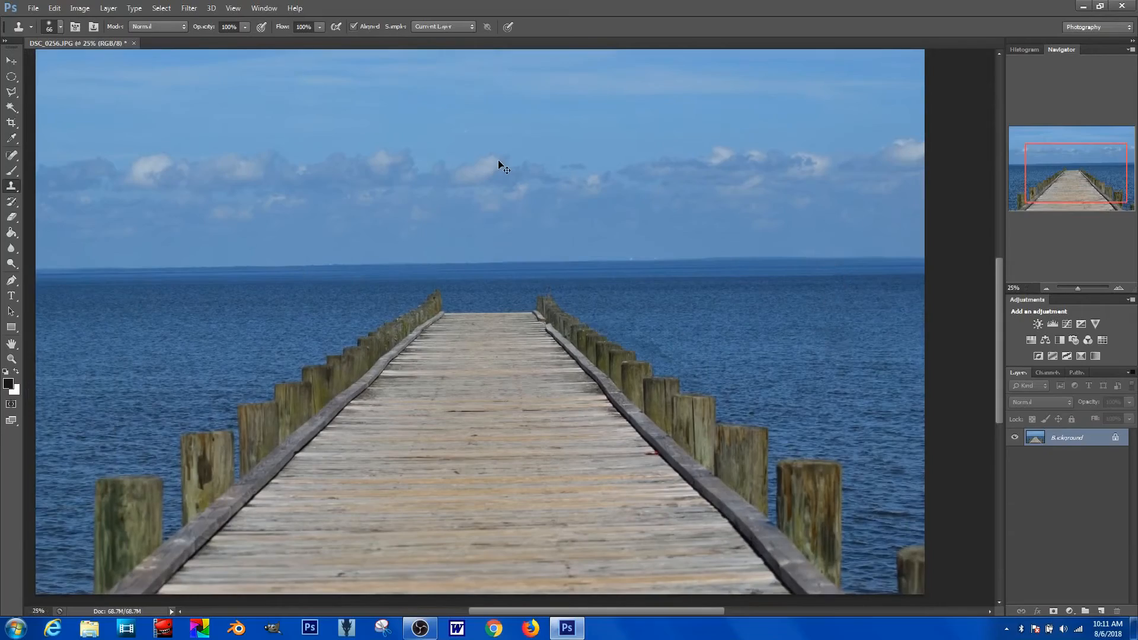